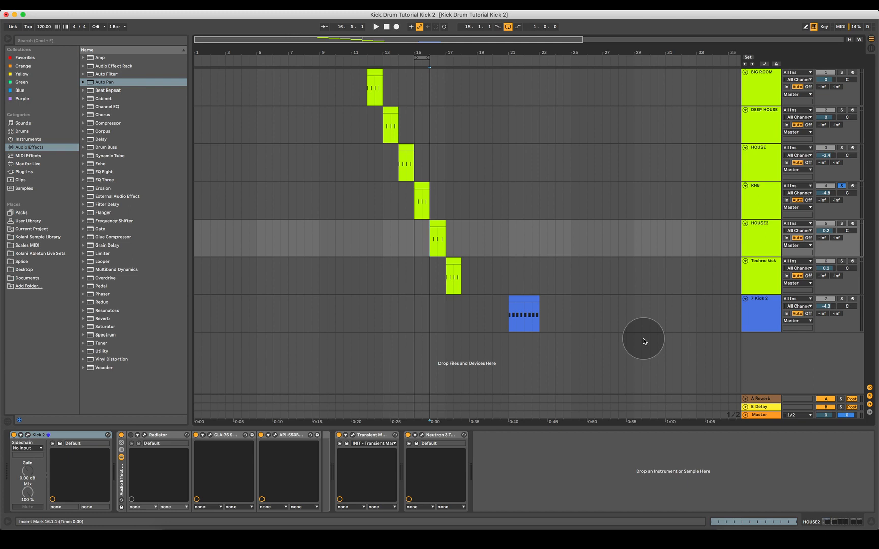
# Step: Solo the HOUSE2 track, loop its clip and play back the kick
pyautogui.click(842, 223)
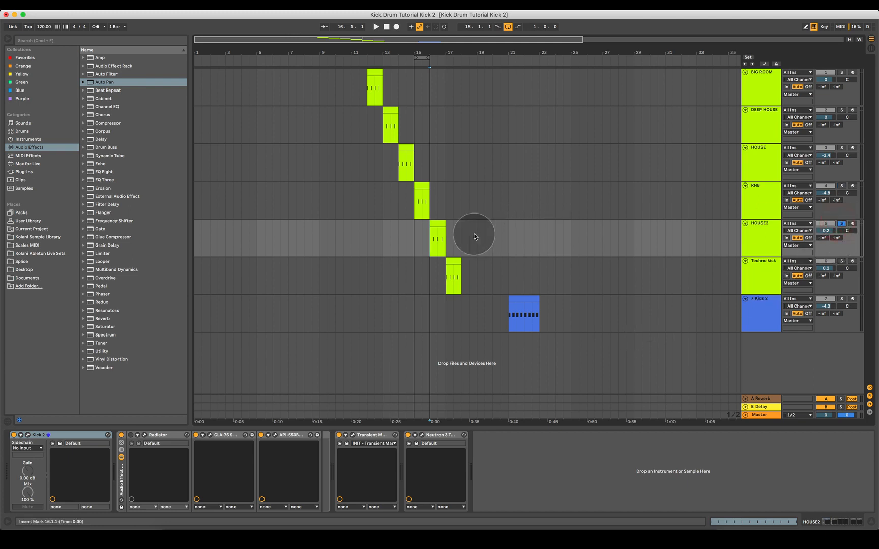
pyautogui.click(436, 243)
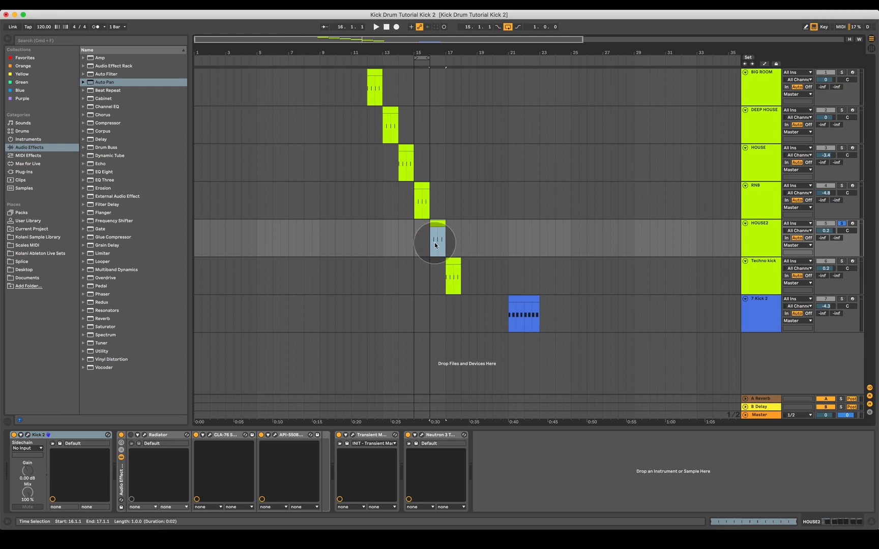
pyautogui.press('super+l')
pyautogui.press('space')
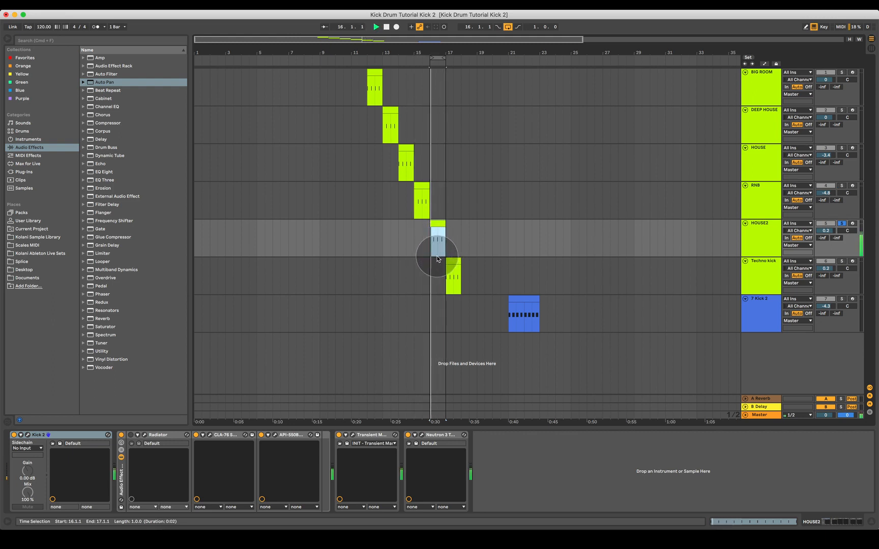
pyautogui.press('space')
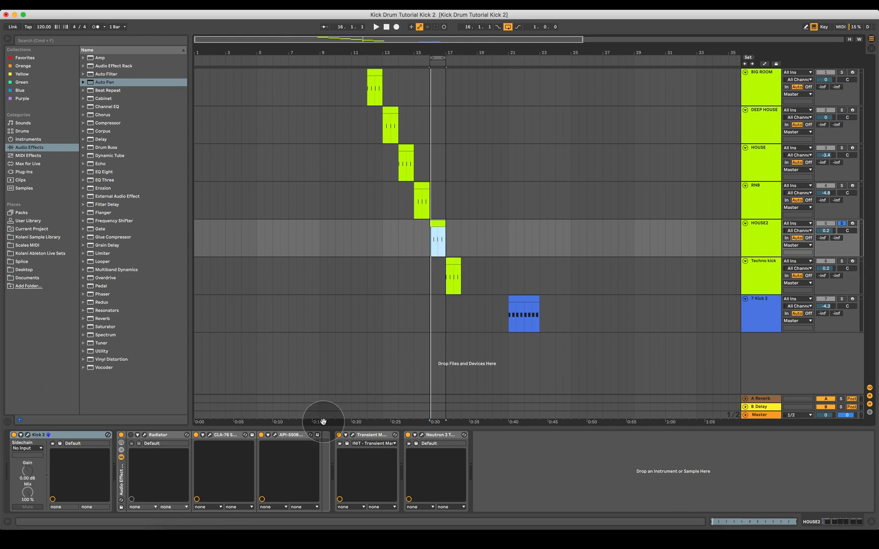
# Step: Open the Kick 2 instrument on HOUSE2 and audition its Click 1 layer in solo
pyautogui.click(28, 436)
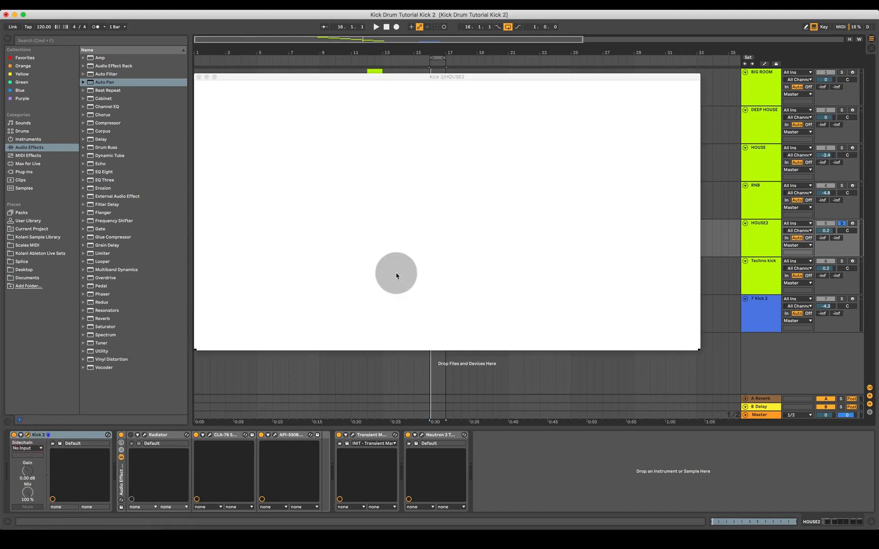
pyautogui.moveTo(320, 76); pyautogui.dragTo(305, 61)
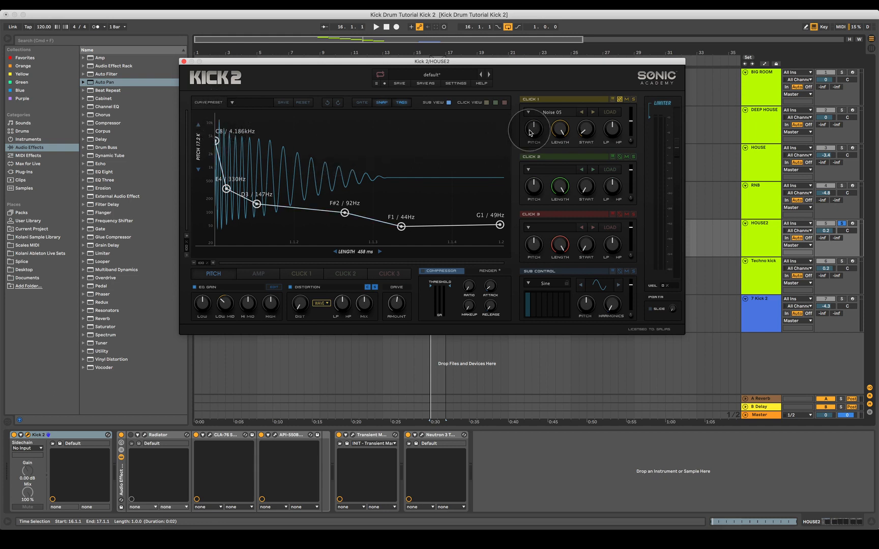
pyautogui.click(633, 100)
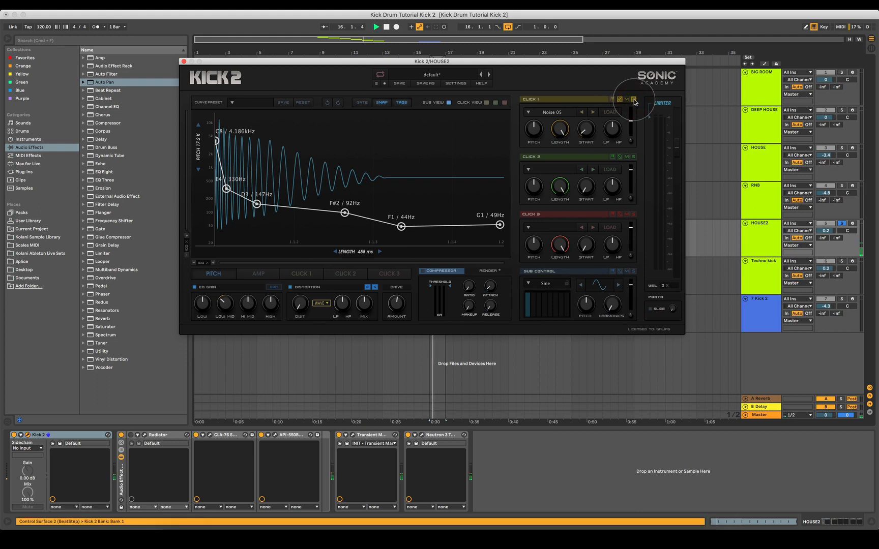
pyautogui.press('space')
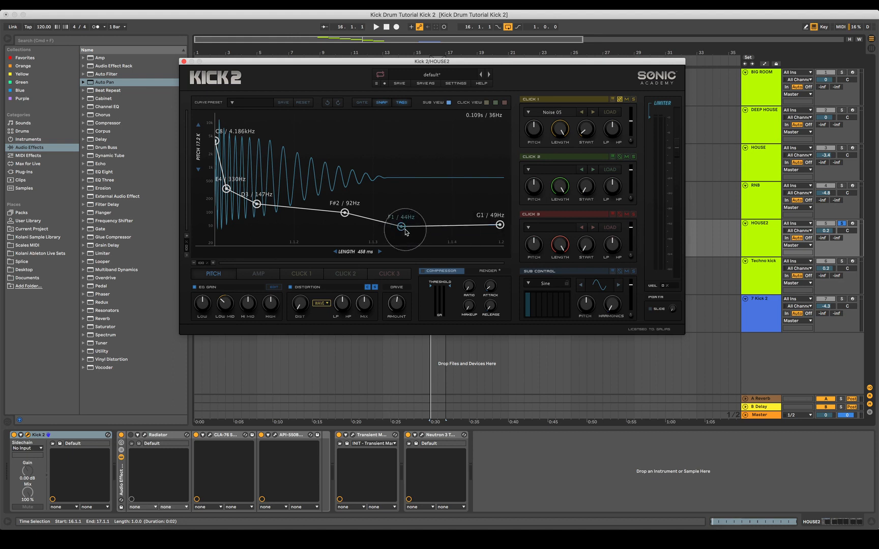
# Step: Tune the fifth node of Kick 2's pitch envelope to G1 (49 Hz) and show the amp envelope
pyautogui.moveTo(401, 229); pyautogui.dragTo(402, 228)
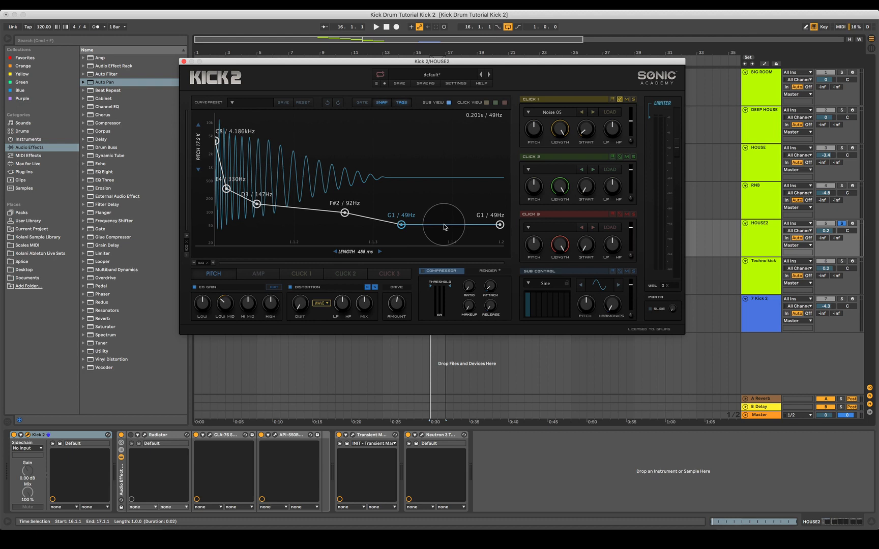
pyautogui.click(257, 273)
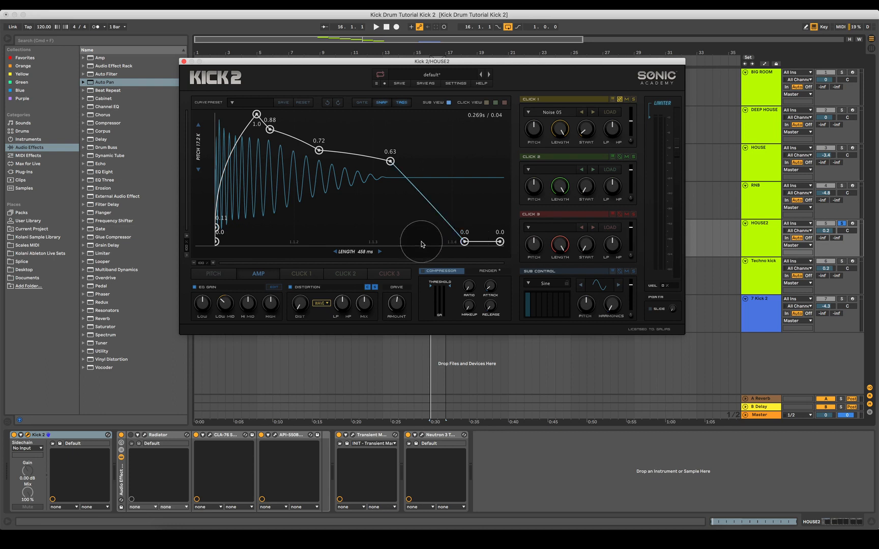
# Step: Compare the Click 1 waveform with the sub waveform up close in Kick 2, including Click 1's phase option, and close the instrument
pyautogui.click(306, 274)
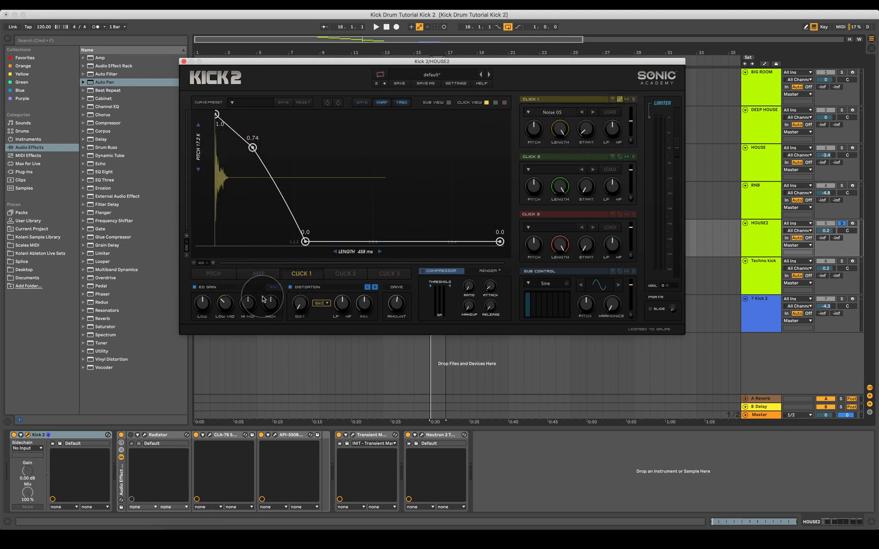
pyautogui.moveTo(204, 263); pyautogui.dragTo(228, 222)
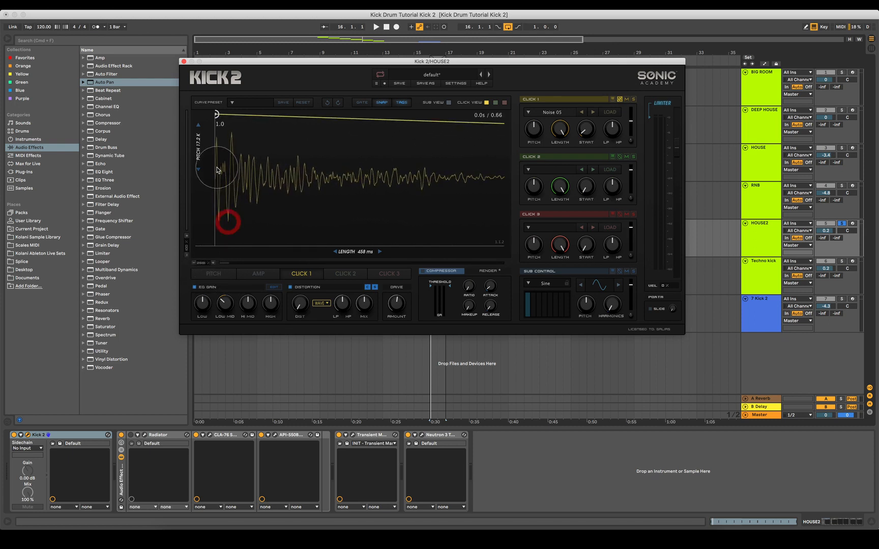
pyautogui.click(620, 99)
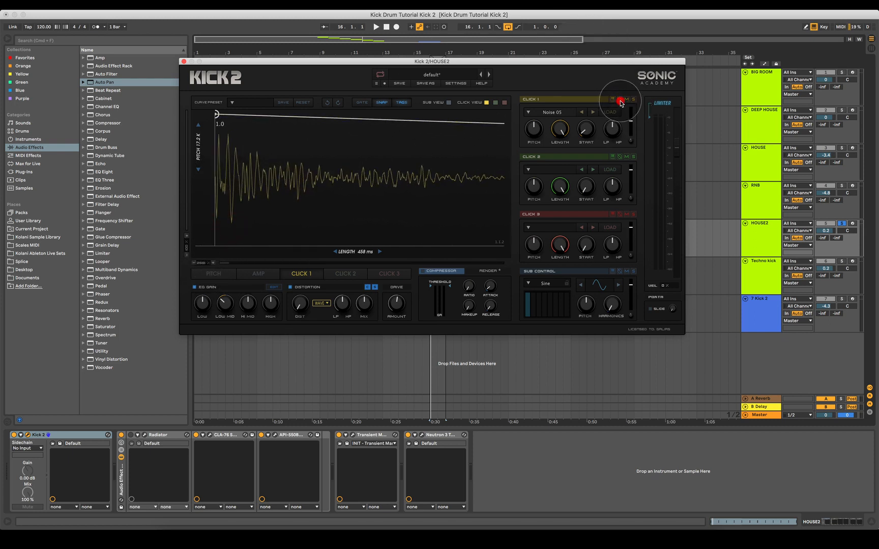
pyautogui.click(449, 103)
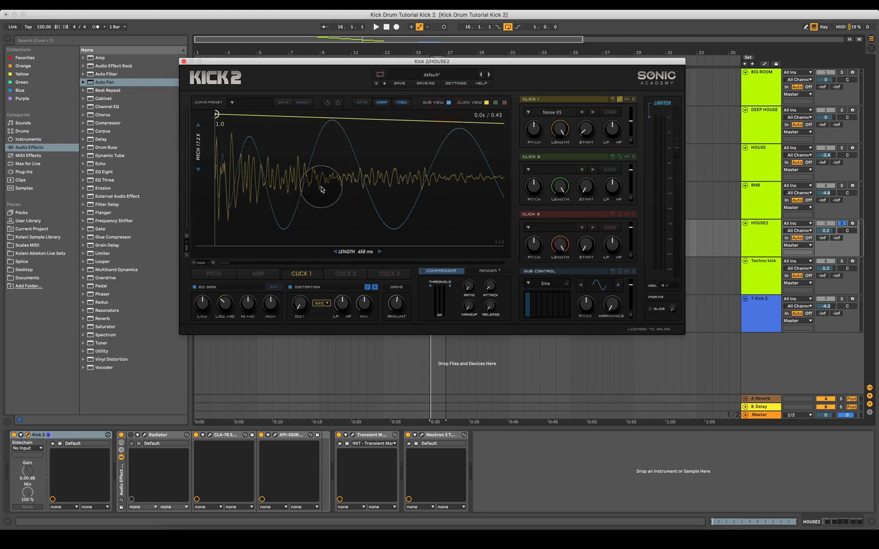
pyautogui.click(202, 275)
pyautogui.moveTo(202, 275); pyautogui.dragTo(214, 317)
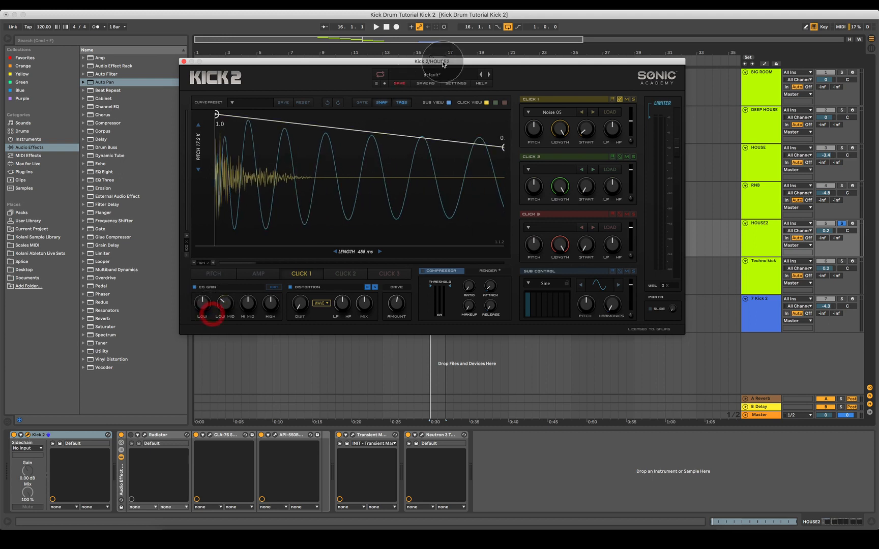
pyautogui.click(185, 62)
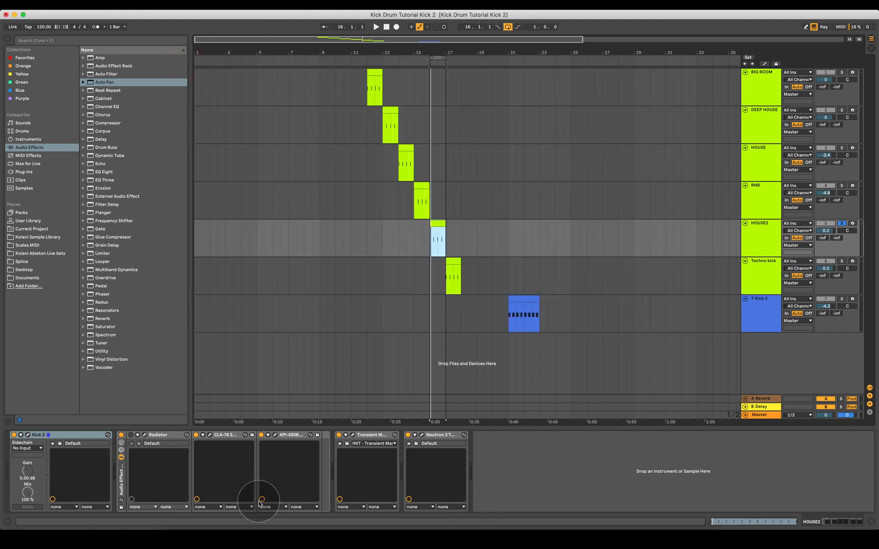
# Step: Open the CLA-76 compressor in HOUSE2's effect rack and compare the playing kick with it bypassed and enabled
pyautogui.click(121, 475)
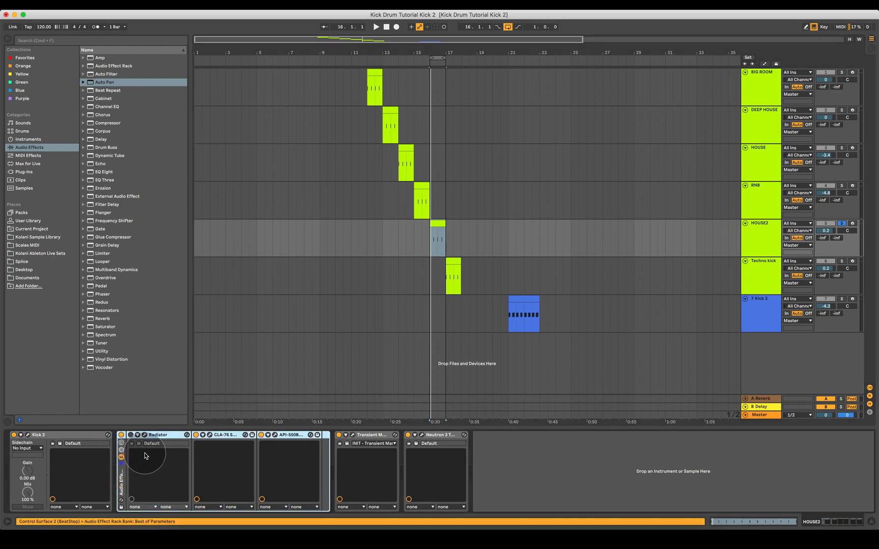
pyautogui.click(168, 436)
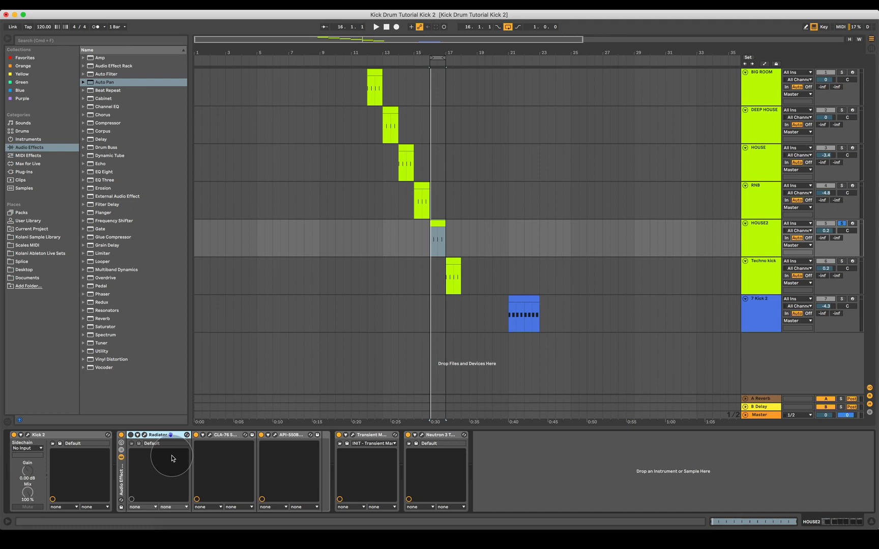
pyautogui.click(210, 436)
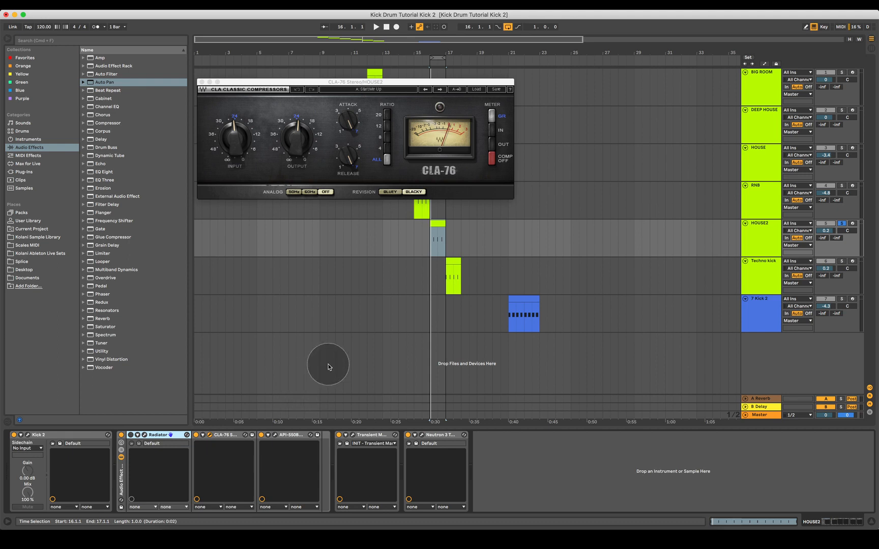
pyautogui.click(196, 437)
pyautogui.press('space')
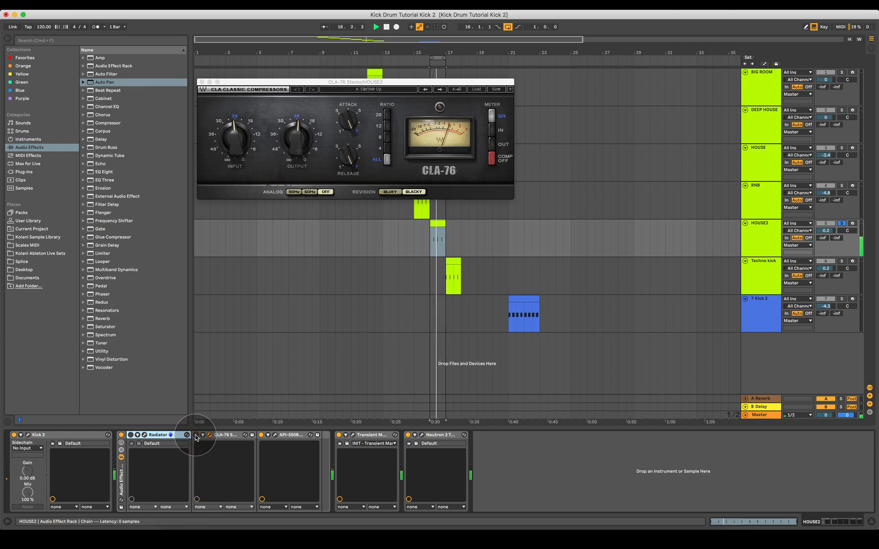
pyautogui.click(196, 436)
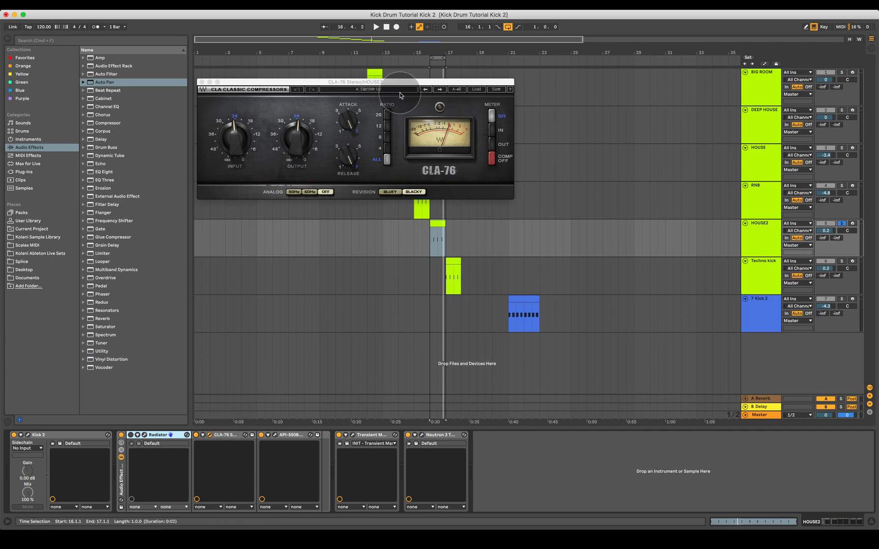
# Step: Set the CLA-76 attack to 7.00 and check its release control
pyautogui.moveTo(357, 160); pyautogui.dragTo(350, 161)
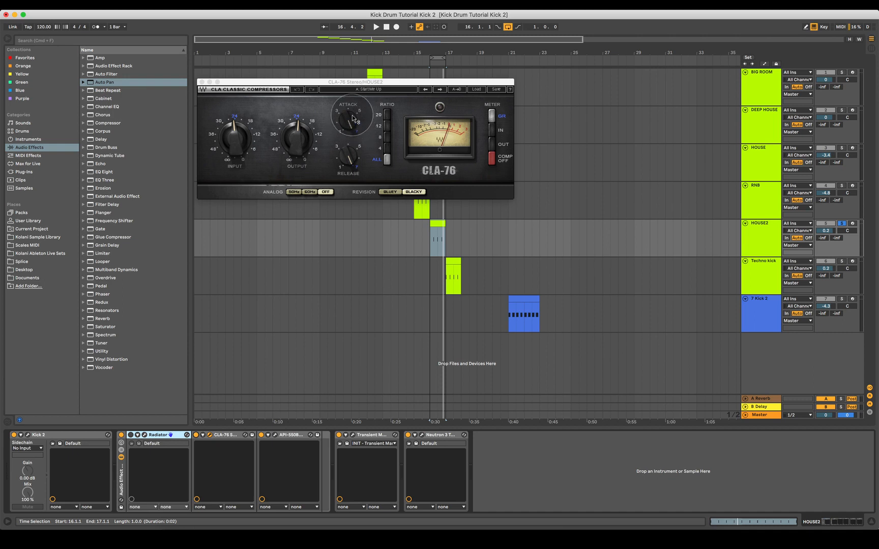
pyautogui.moveTo(359, 124); pyautogui.dragTo(359, 105)
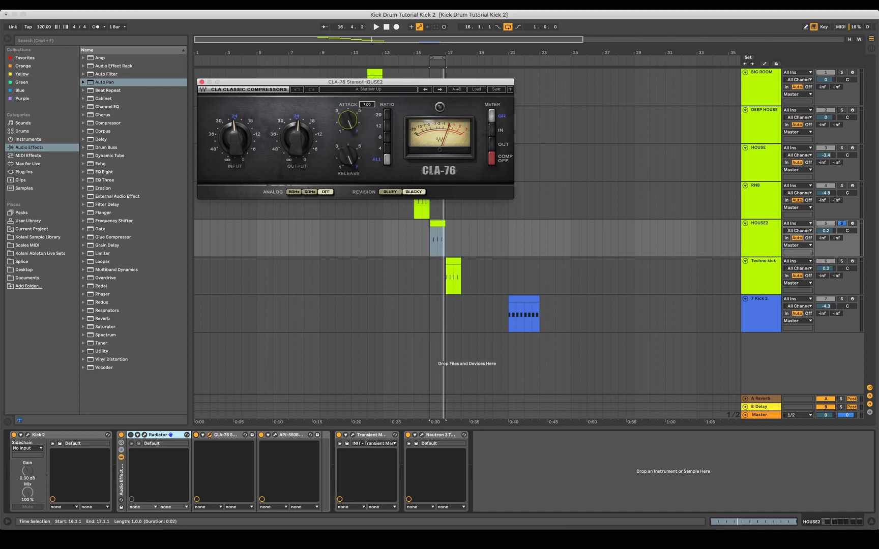
pyautogui.click(346, 157)
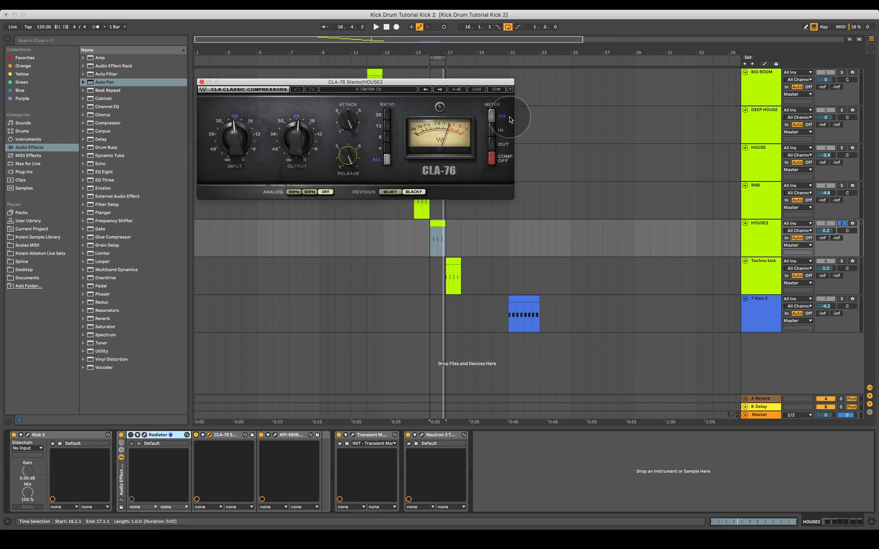
# Step: Look up the Release range in the CLA-76 manual, highlighting its slowest and fastest times, and close the manual
pyautogui.click(511, 91)
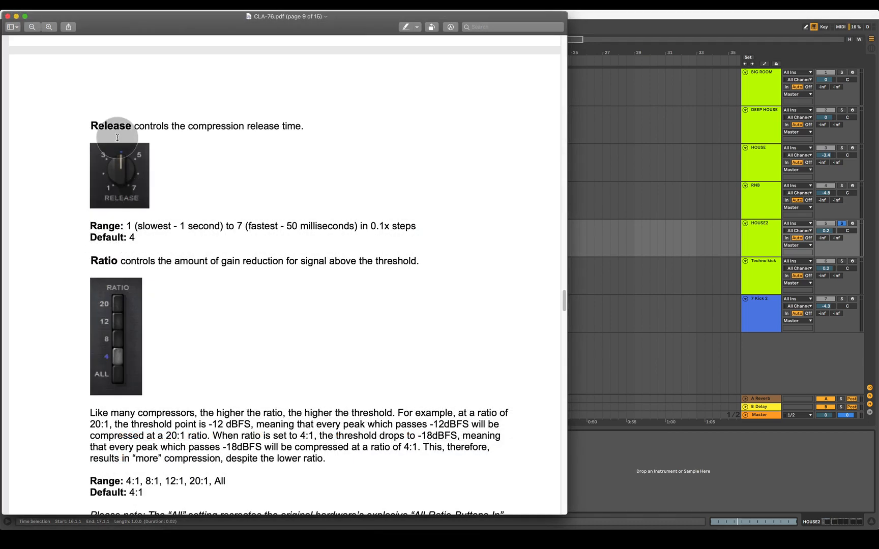
pyautogui.moveTo(124, 227); pyautogui.dragTo(143, 226)
pyautogui.moveTo(220, 226); pyautogui.dragTo(158, 226)
pyautogui.click(256, 234)
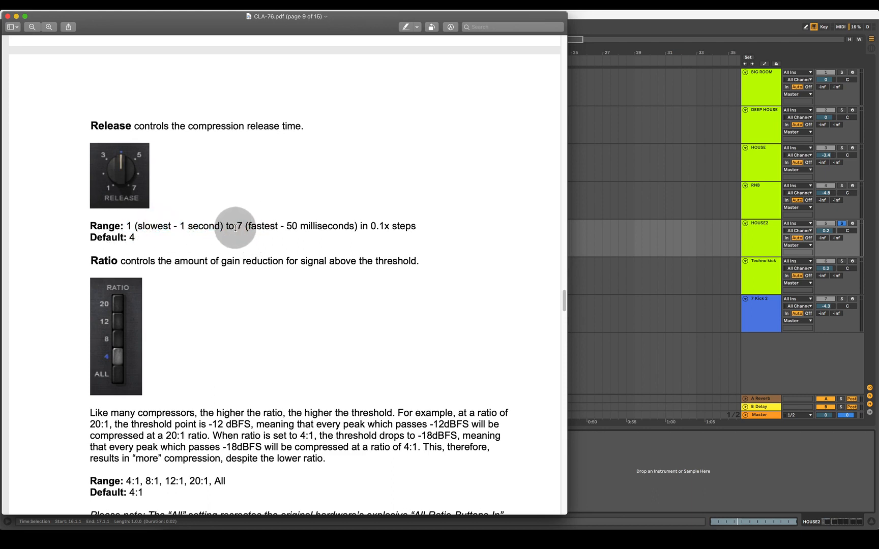
pyautogui.moveTo(250, 225); pyautogui.dragTo(354, 227)
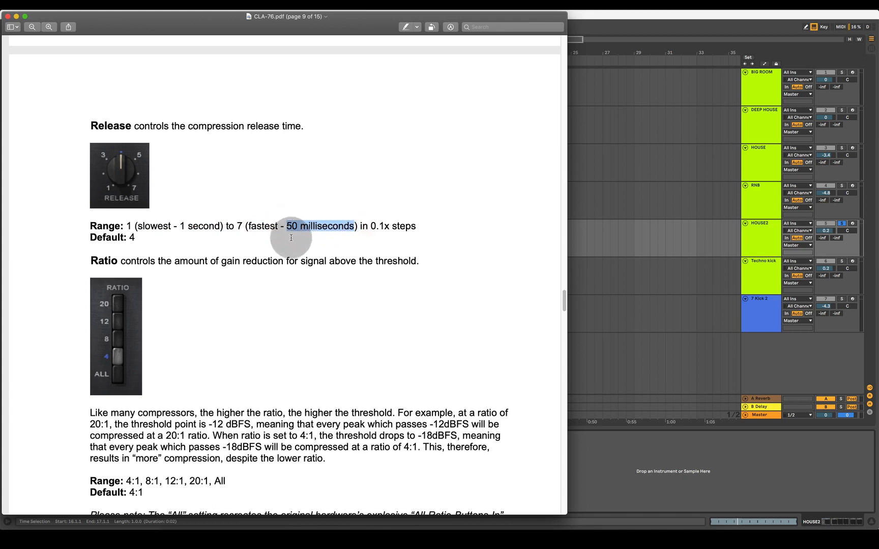
pyautogui.click(7, 17)
pyautogui.click(333, 236)
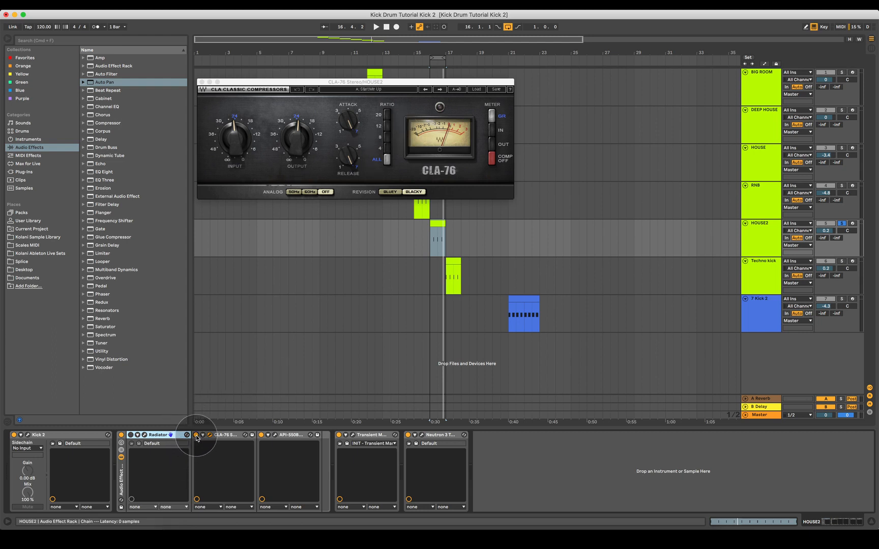
# Step: Play the looped kick again to compare its sound with the CLA-76 off and on
pyautogui.press('space')
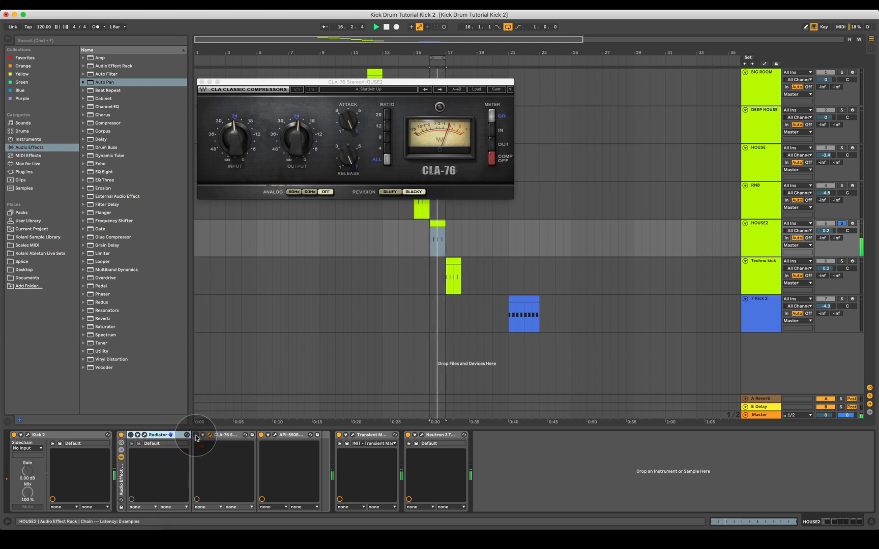
pyautogui.click(196, 436)
pyautogui.press('space')
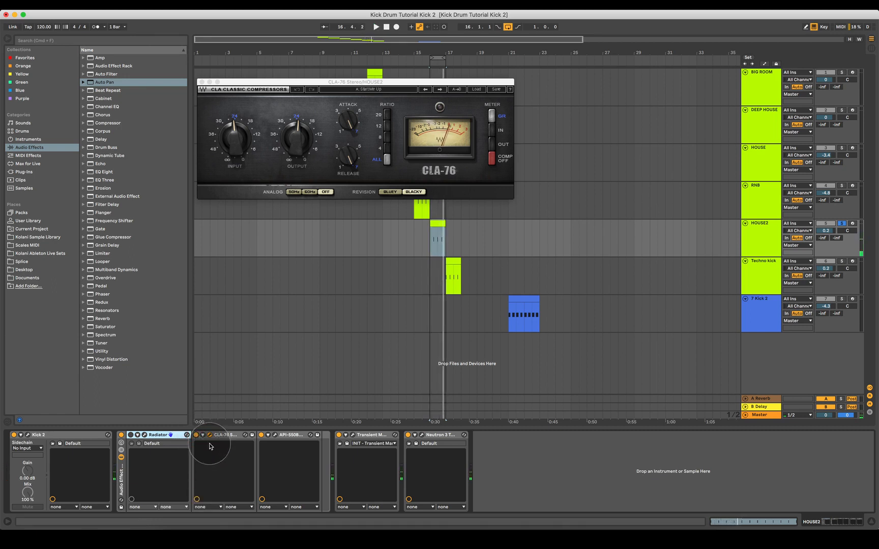
# Step: Open the API-550B equalizer in the effect rack and examine the gain and frequency settings of its bands
pyautogui.click(277, 436)
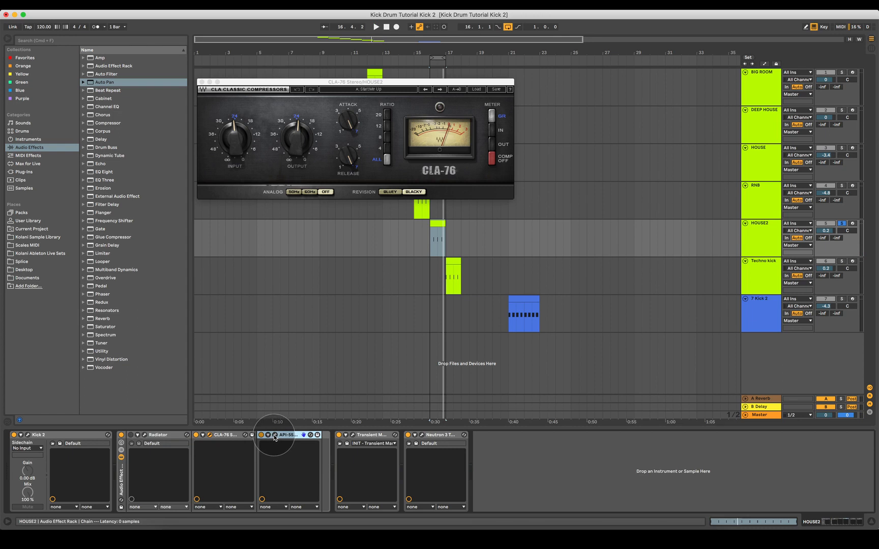
pyautogui.click(274, 436)
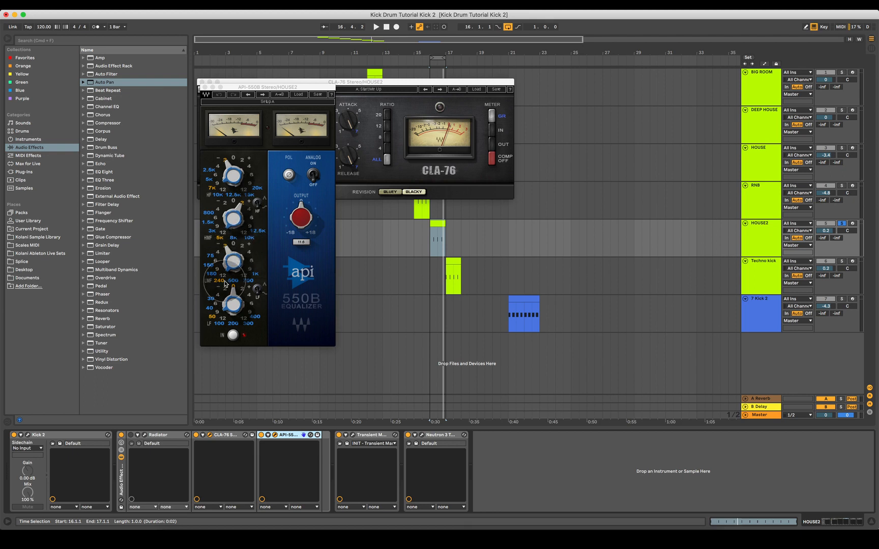
pyautogui.moveTo(236, 276)
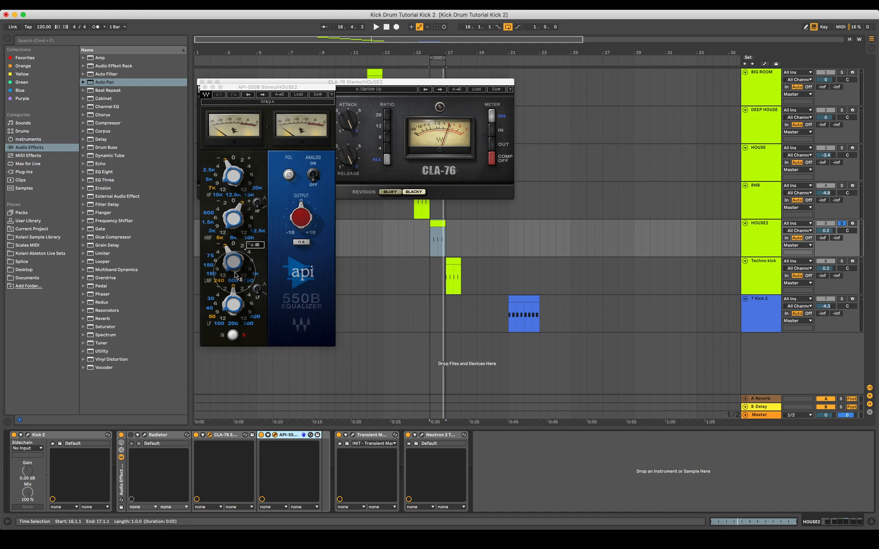
# Step: Open Transient Master, move its window clear and set the attack to -12.0 %
pyautogui.click(355, 439)
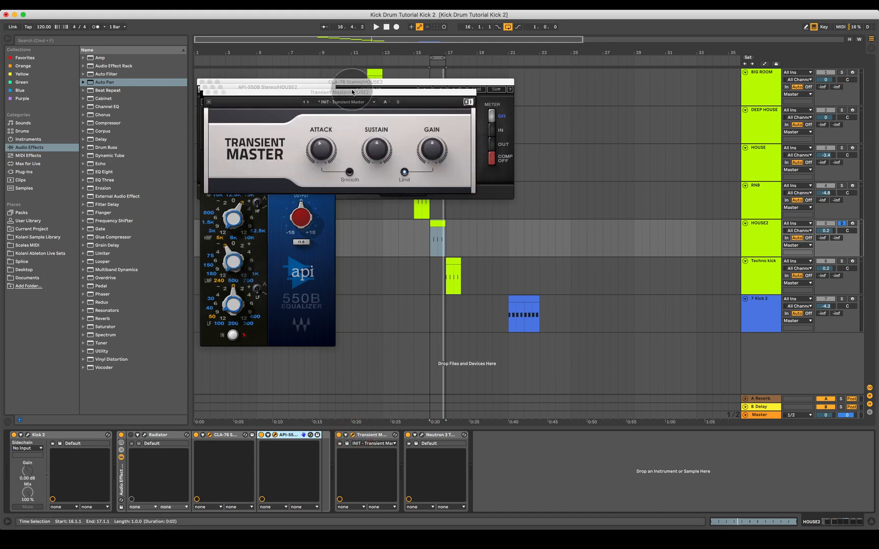
pyautogui.moveTo(352, 95); pyautogui.dragTo(320, 96)
pyautogui.moveTo(288, 146); pyautogui.dragTo(288, 149)
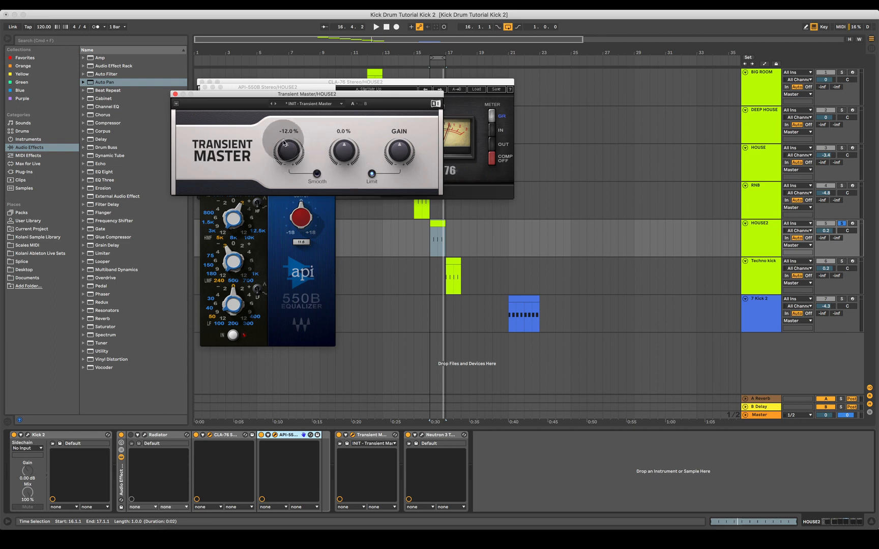
# Step: Open the Neutron 3 Transient Shaper, dismiss its preset manager and examine the attack and sustain settings of the low and high bands
pyautogui.click(421, 436)
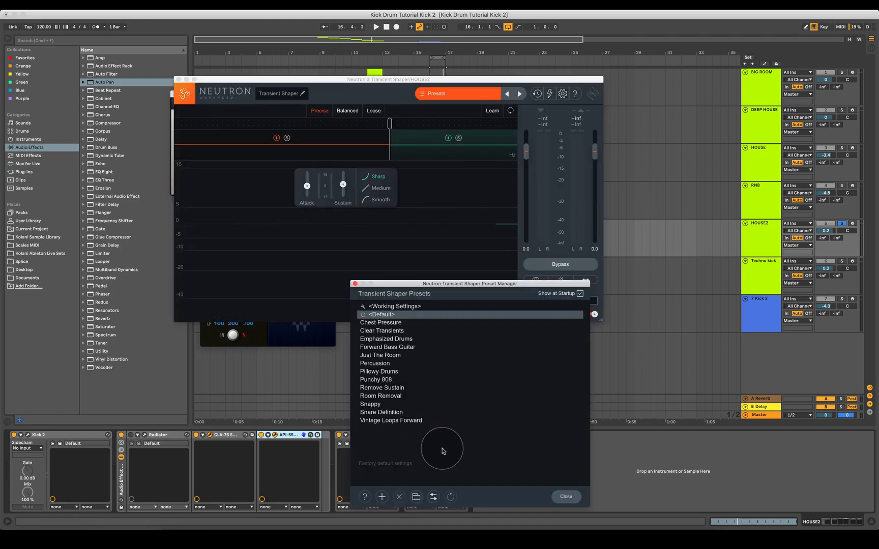
pyautogui.click(566, 497)
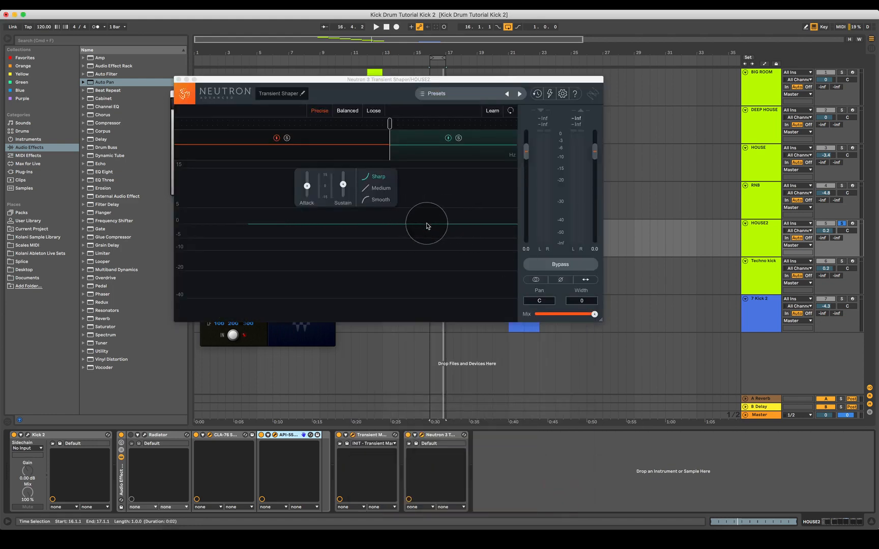
pyautogui.click(410, 139)
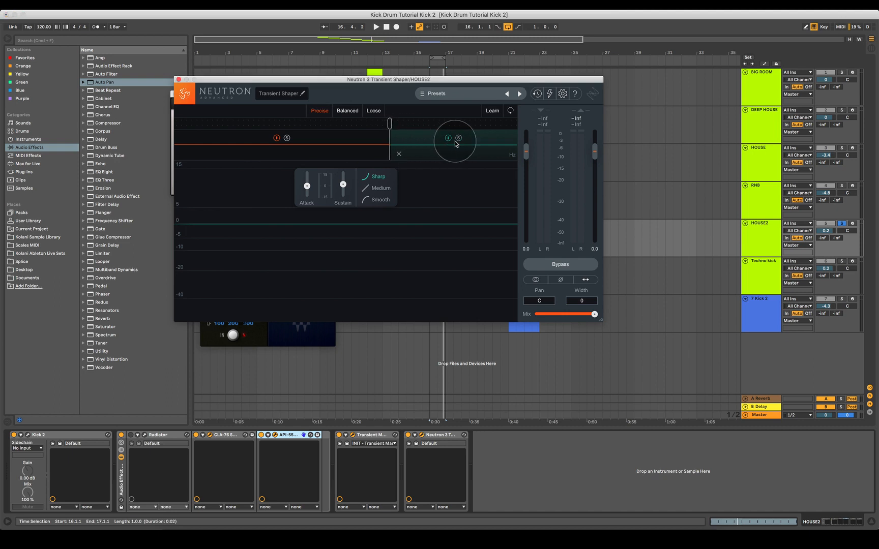
pyautogui.moveTo(307, 189)
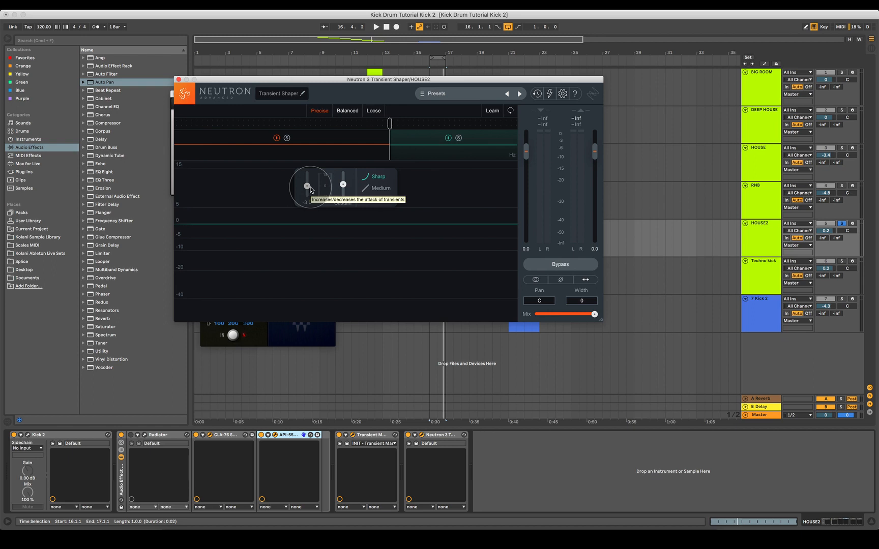
pyautogui.click(324, 139)
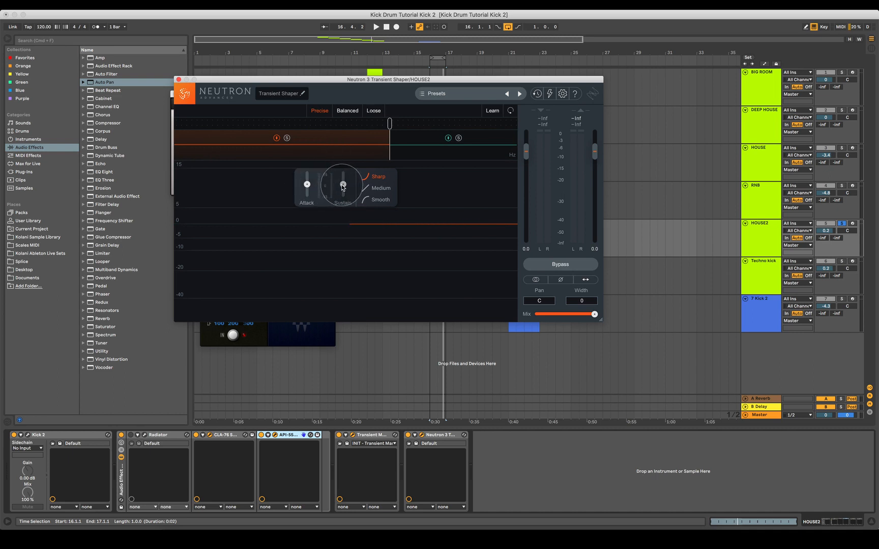
pyautogui.click(412, 136)
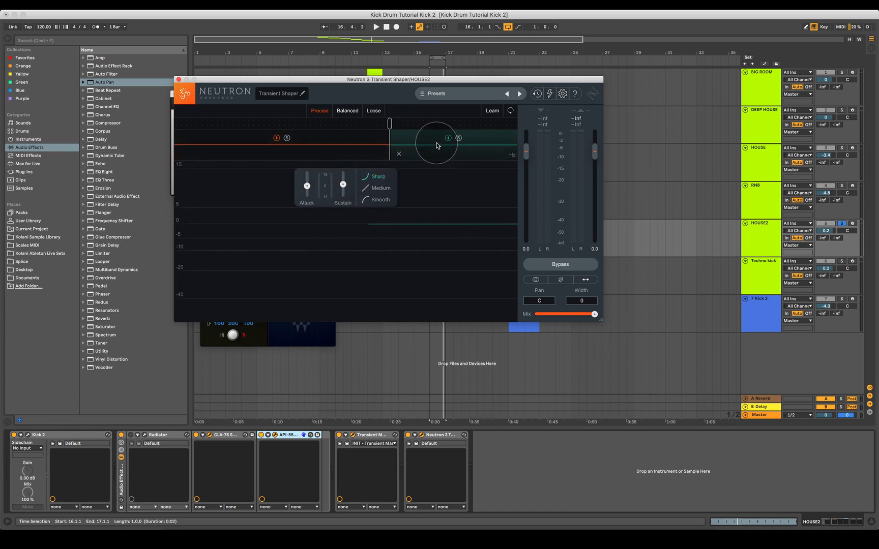
# Step: Close the Neutron 3 Transient Shaper, Transient Master, API-550B and CLA-76 plug-in windows
pyautogui.click(177, 79)
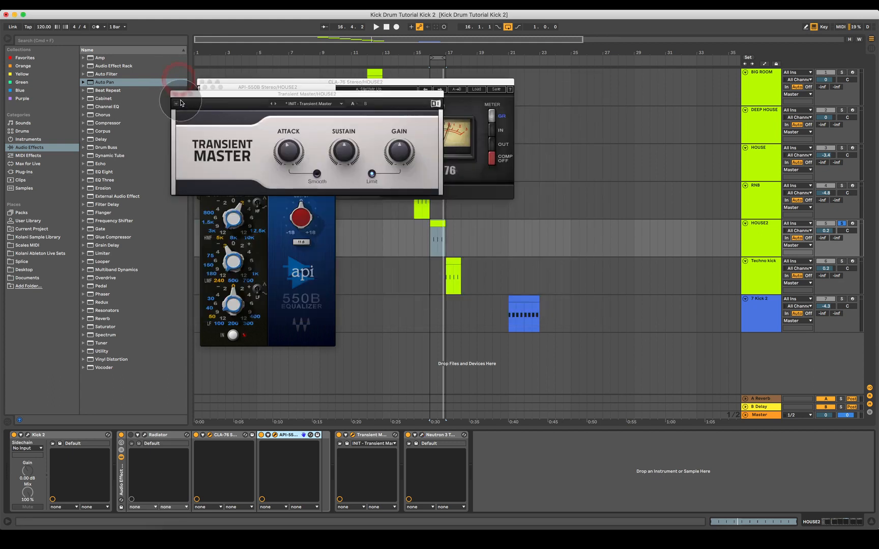
pyautogui.click(179, 90)
pyautogui.click(201, 87)
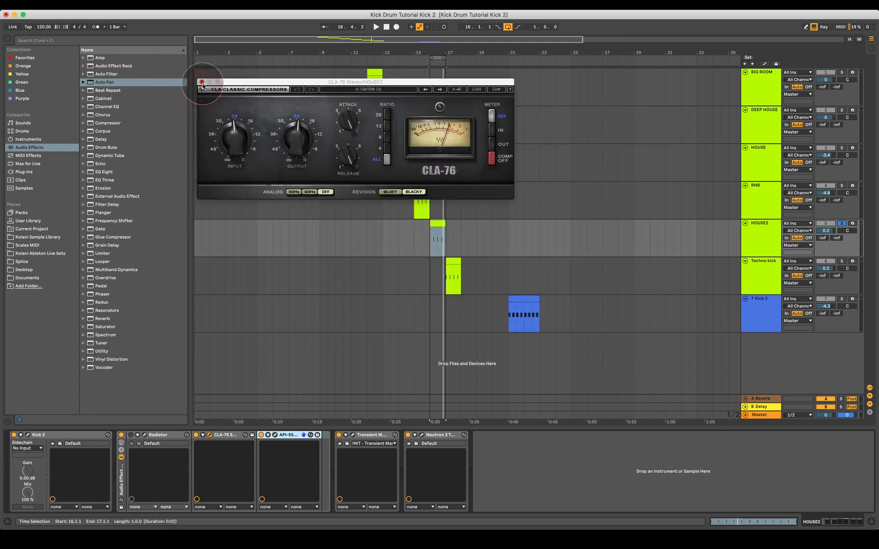
pyautogui.click(202, 82)
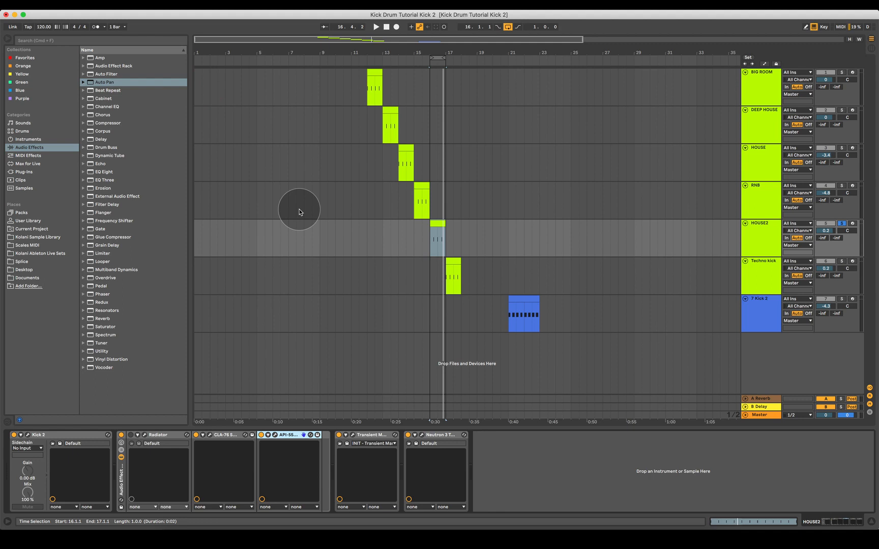